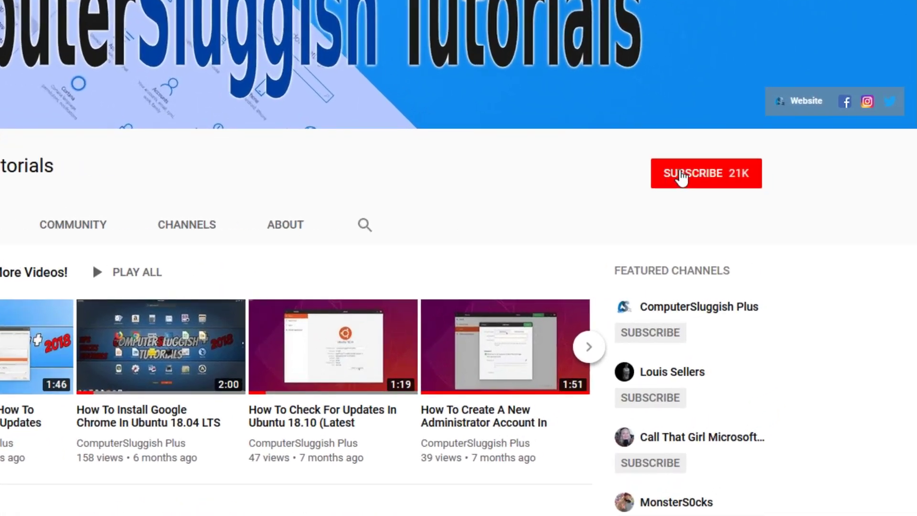
Step: Subscribe to the tutorials channel and set its notification bell to All notifications
{"action": "left_click", "coordinate": [716, 182]}
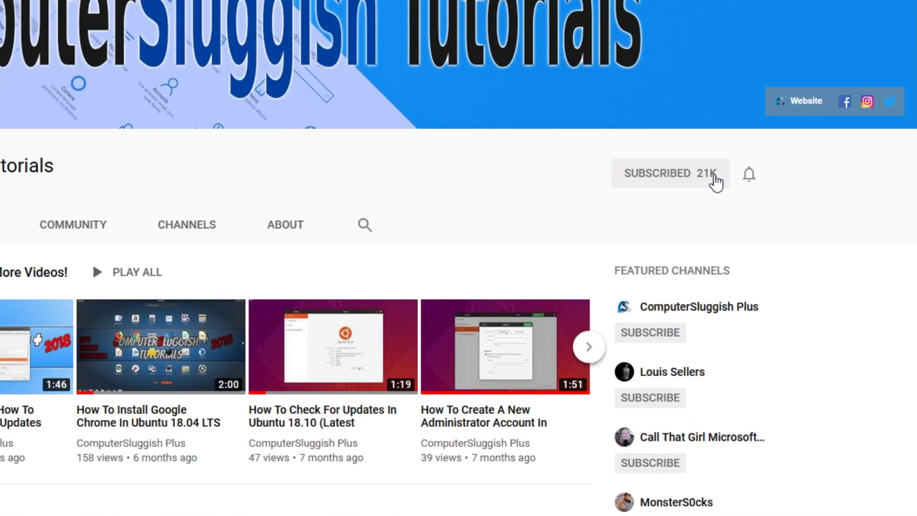
{"action": "left_click", "coordinate": [750, 179]}
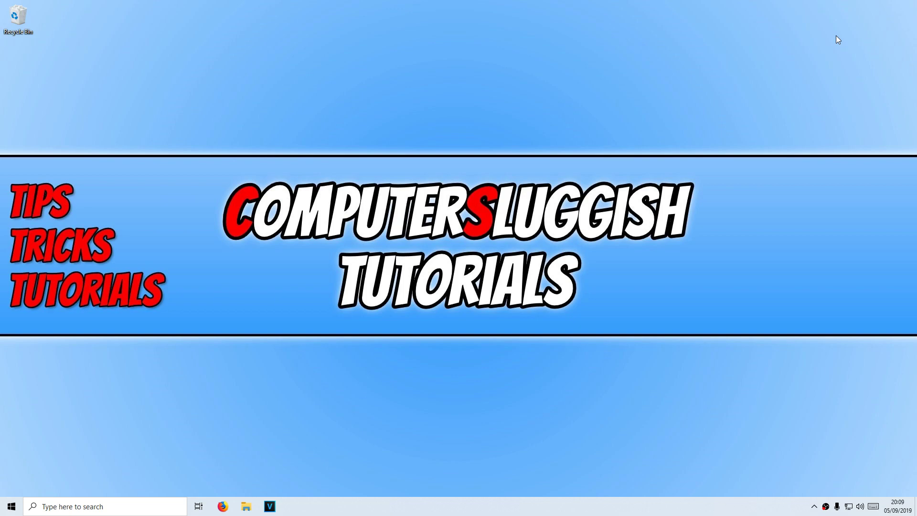
Step: Search Windows for 'regedit' and launch Registry Editor from the results
{"action": "left_click", "coordinate": [120, 506]}
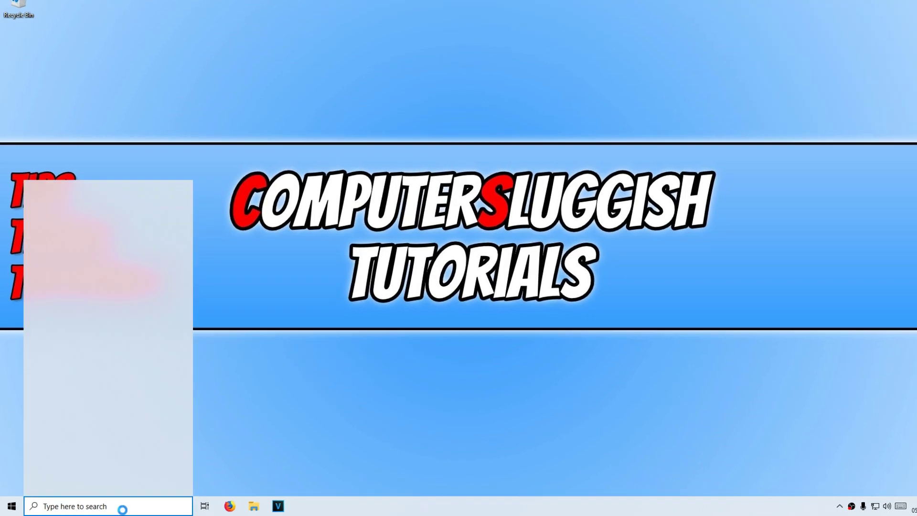
{"action": "type", "text": "regedit"}
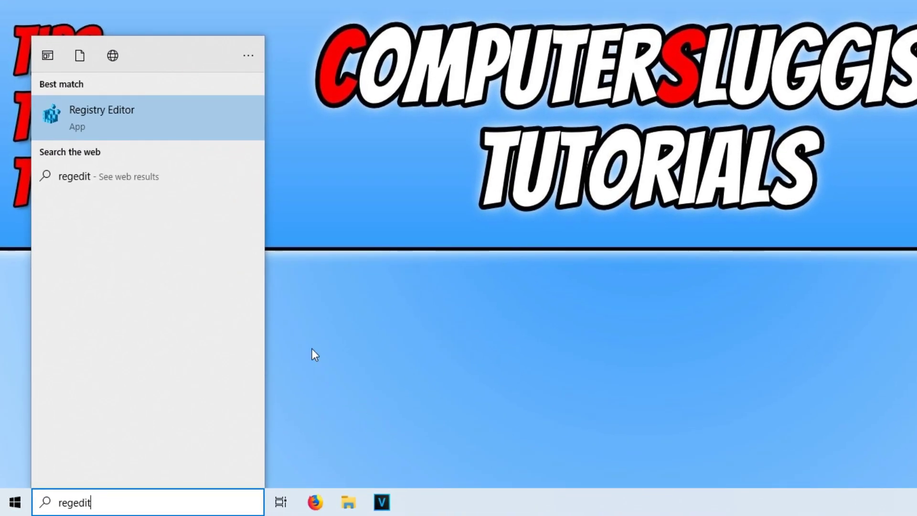
{"action": "left_click", "coordinate": [165, 125]}
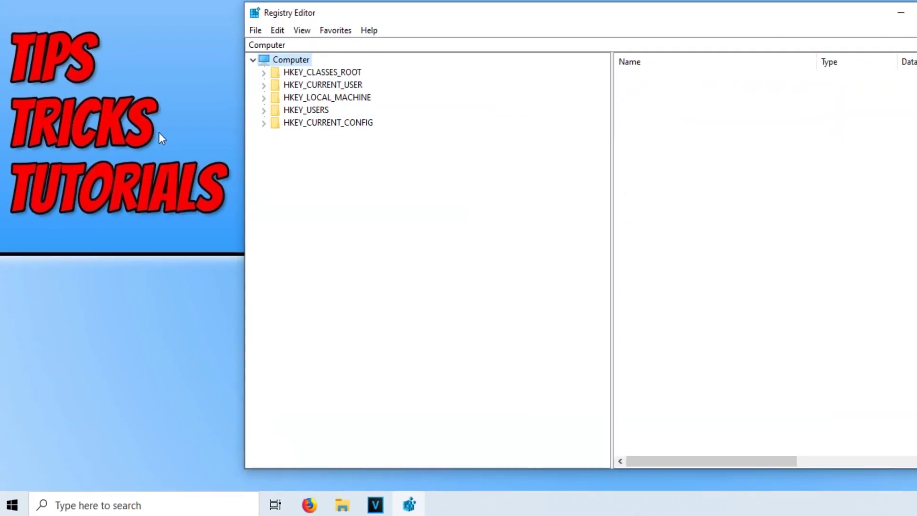
Step: Jump to HKEY_CURRENT_USER\Software\Microsoft\Windows\CurrentVersion\Search by pasting the path into the address bar
{"action": "left_click_drag", "start_coordinate": [414, 61], "coordinate": [387, 17]}
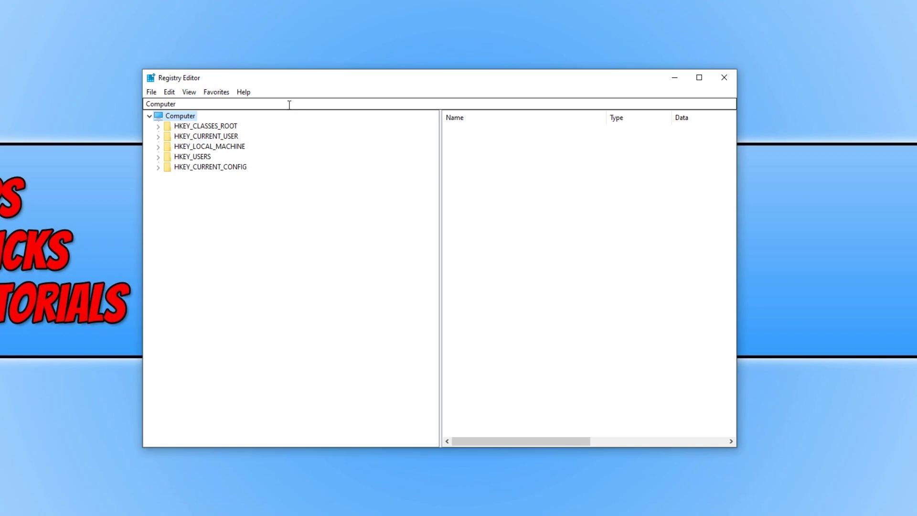
{"action": "left_click", "coordinate": [289, 104]}
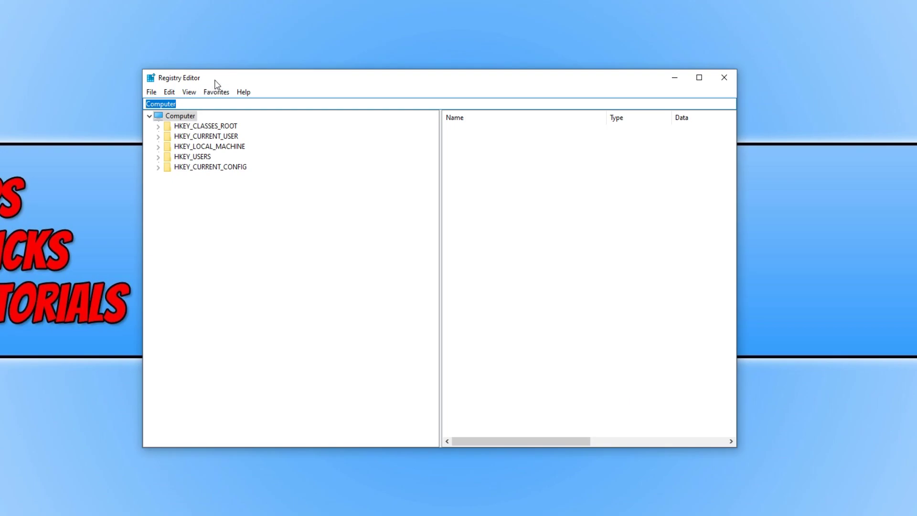
{"action": "type", "text": "Computer\\HKEY_CURRENT_USER\\Software\\Microsoft\\Windows\\CurrentVersion\\Search"}
{"action": "key", "text": "Return"}
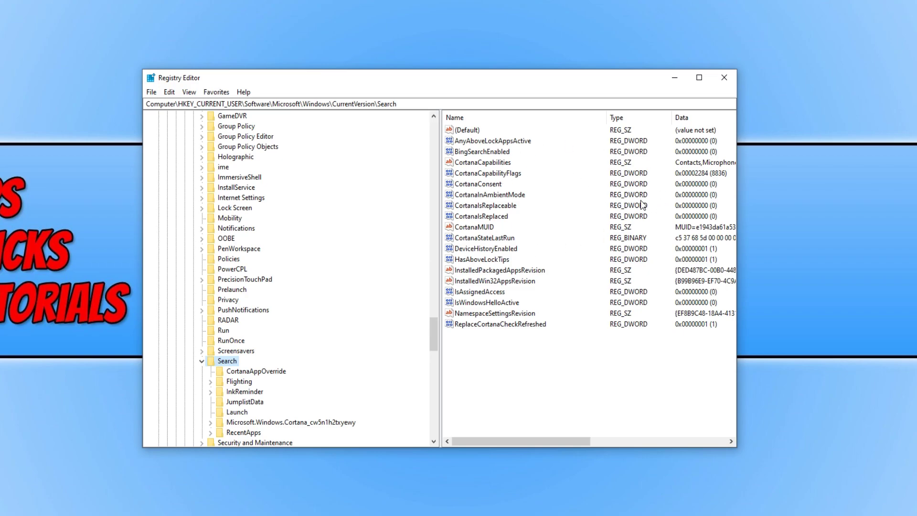
Step: Change the BingSearchEnabled value data to 1
{"action": "right_click", "coordinate": [496, 154]}
{"action": "left_click", "coordinate": [526, 159]}
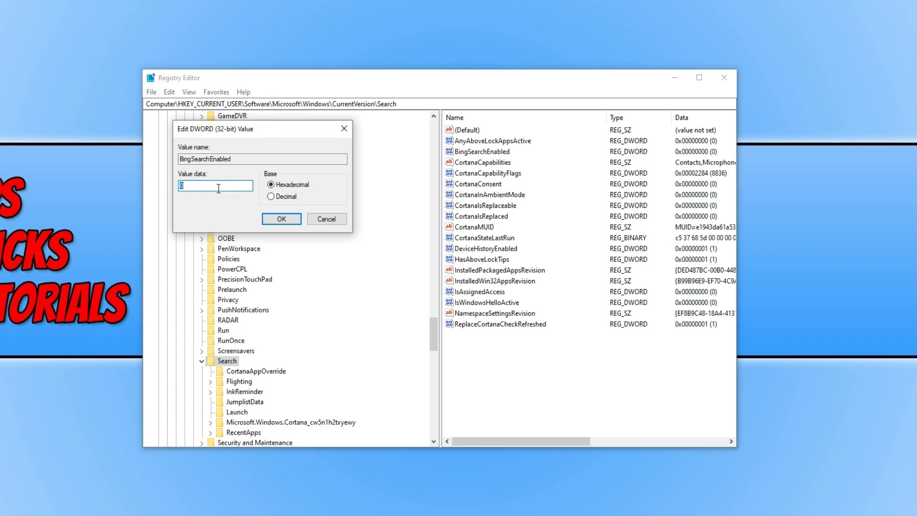
{"action": "type", "text": "1"}
{"action": "left_click", "coordinate": [282, 221]}
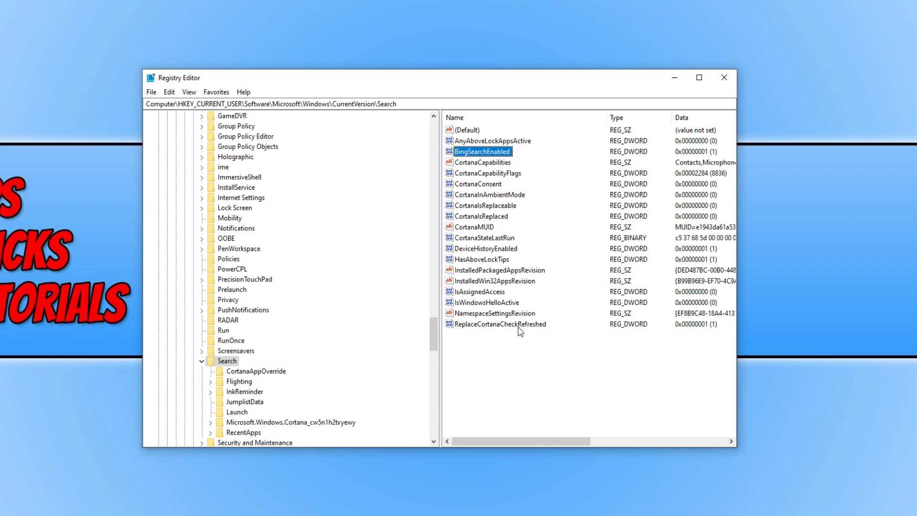
Step: Delete the BingSearchEnabled value from the Search key, confirming the deletion
{"action": "right_click", "coordinate": [484, 152]}
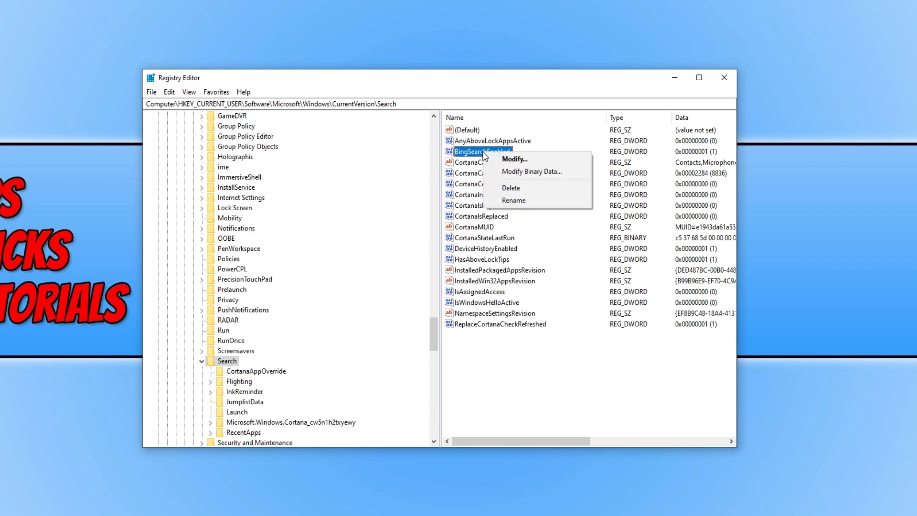
{"action": "left_click", "coordinate": [534, 190]}
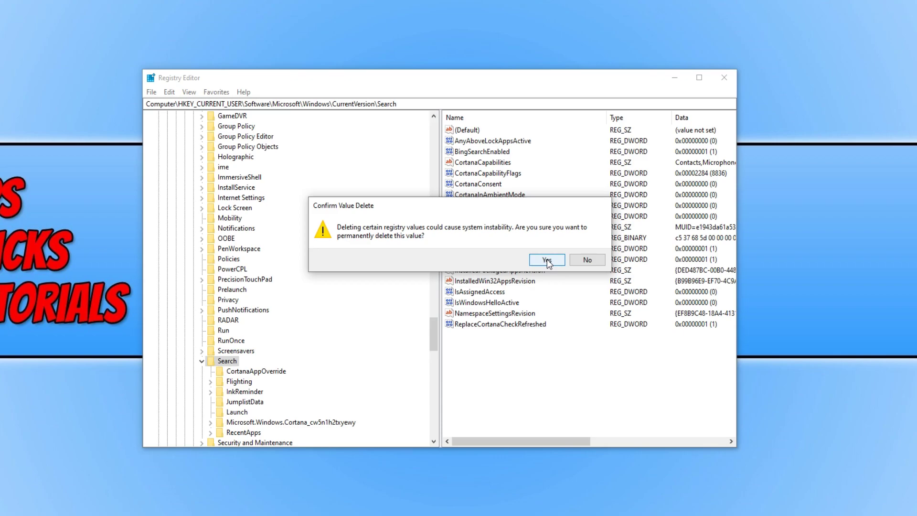
{"action": "left_click", "coordinate": [547, 259]}
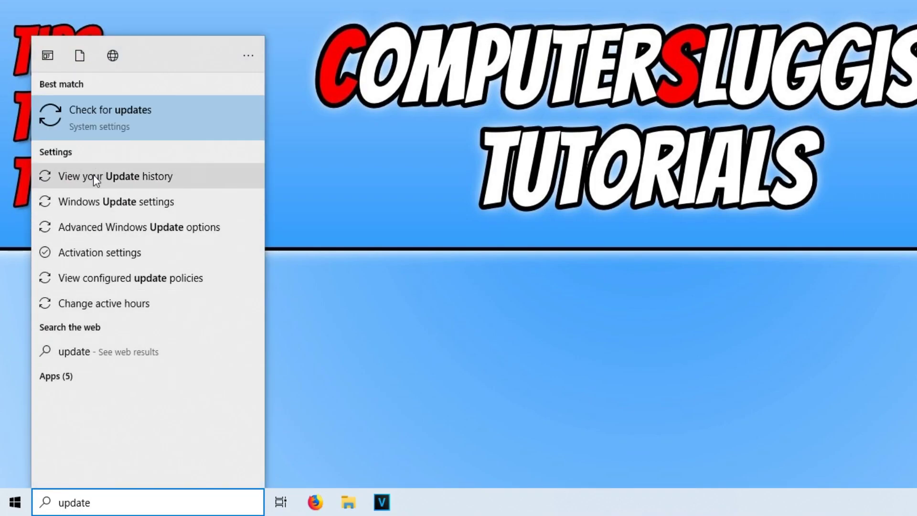
Step: Open View update history, then the Uninstall updates list of installed updates
{"action": "left_click", "coordinate": [94, 176]}
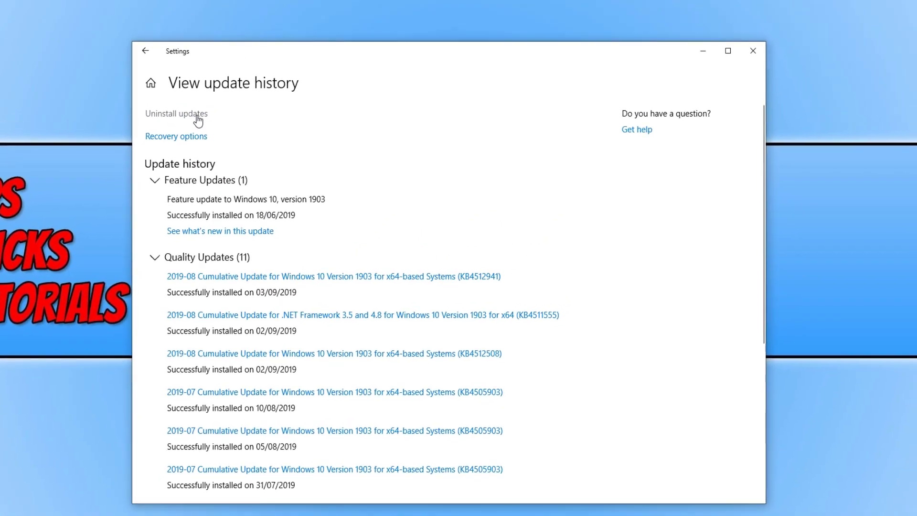
{"action": "left_click", "coordinate": [198, 121]}
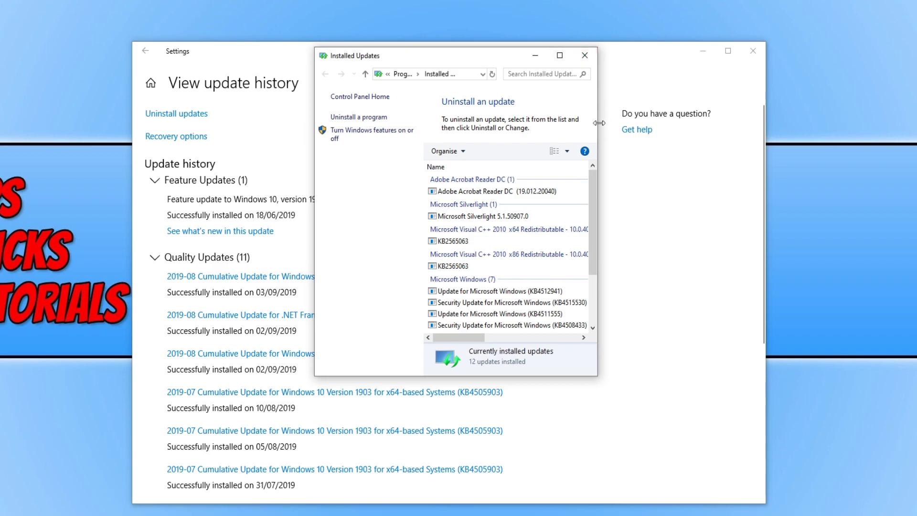
Step: Widen and reposition the Installed Updates window, then select the KB4512941 update
{"action": "left_click_drag", "start_coordinate": [598, 125], "coordinate": [881, 125]}
{"action": "left_click_drag", "start_coordinate": [681, 71], "coordinate": [537, 68]}
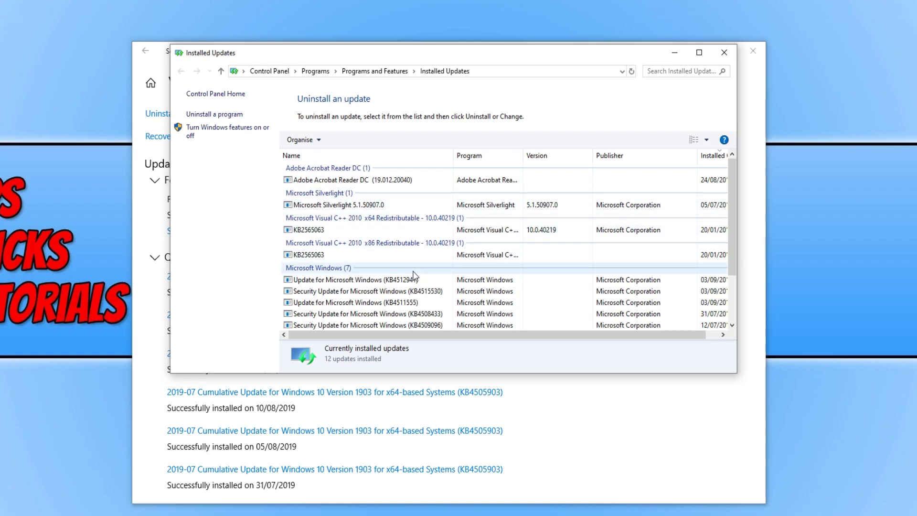
{"action": "left_click", "coordinate": [419, 280]}
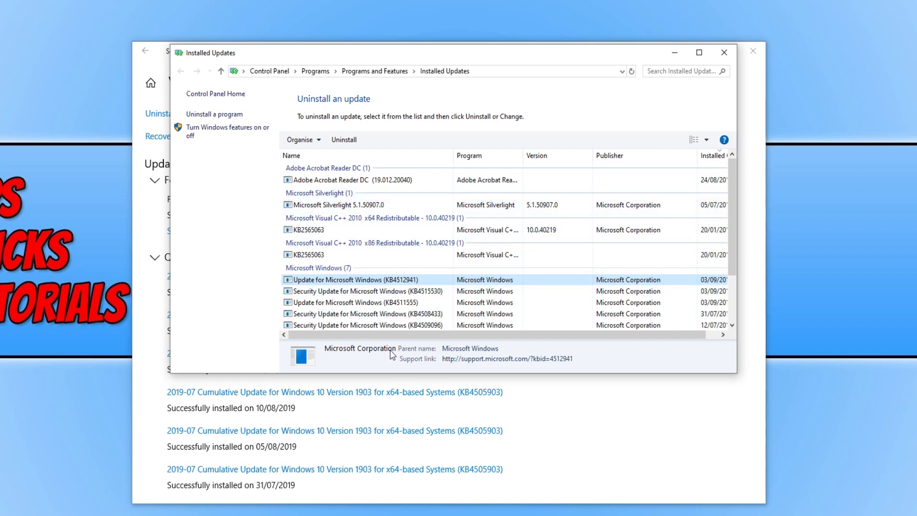
{"action": "key", "text": "super"}
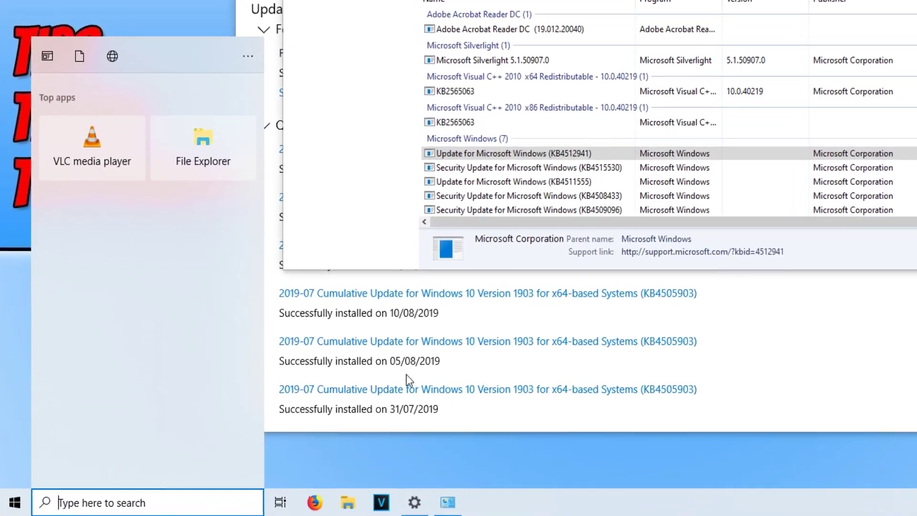
Step: Relaunch Registry Editor via 'reg' and add a DWORD (32-bit) value named BingSearchEnabled
{"action": "type", "text": "reg"}
{"action": "key", "text": "Return"}
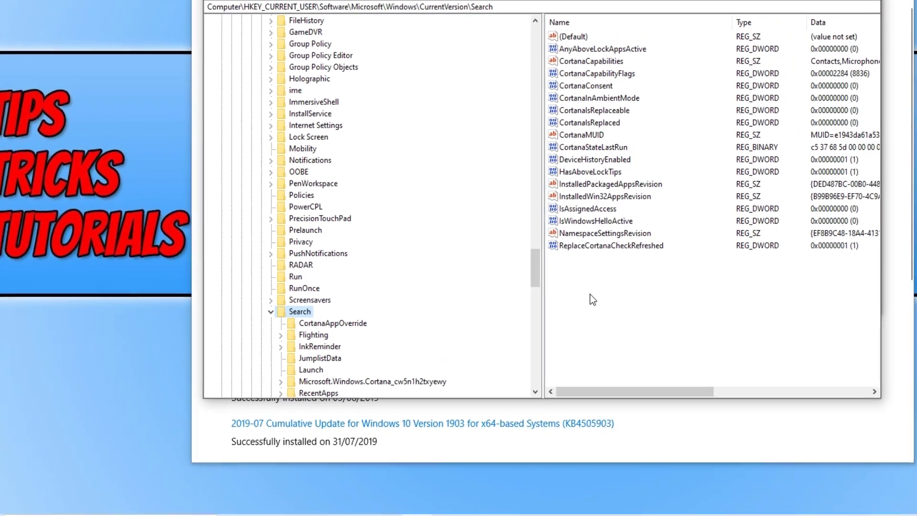
{"action": "right_click", "coordinate": [680, 256]}
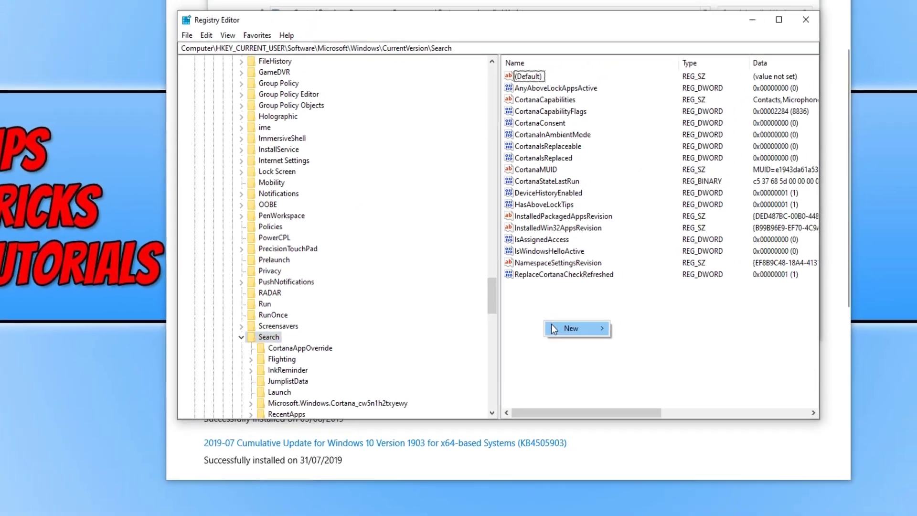
{"action": "mouse_move", "coordinate": [554, 328]}
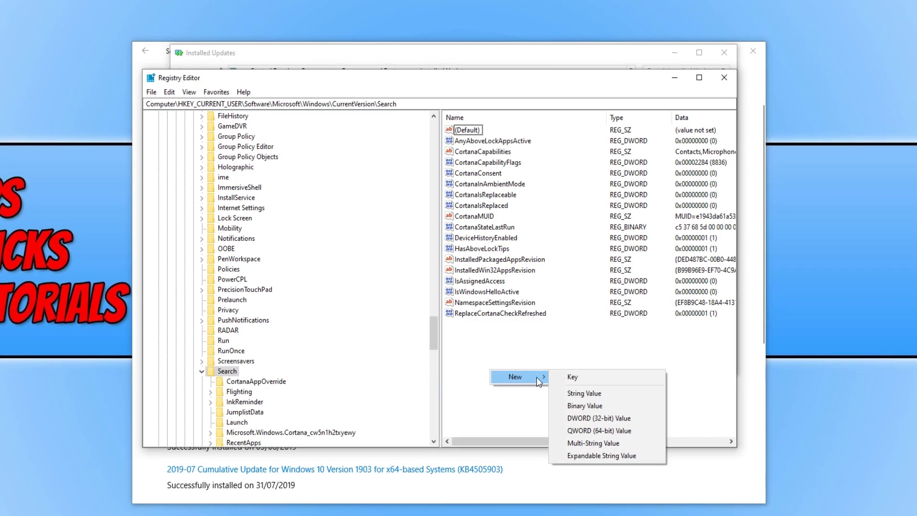
{"action": "left_click", "coordinate": [619, 418]}
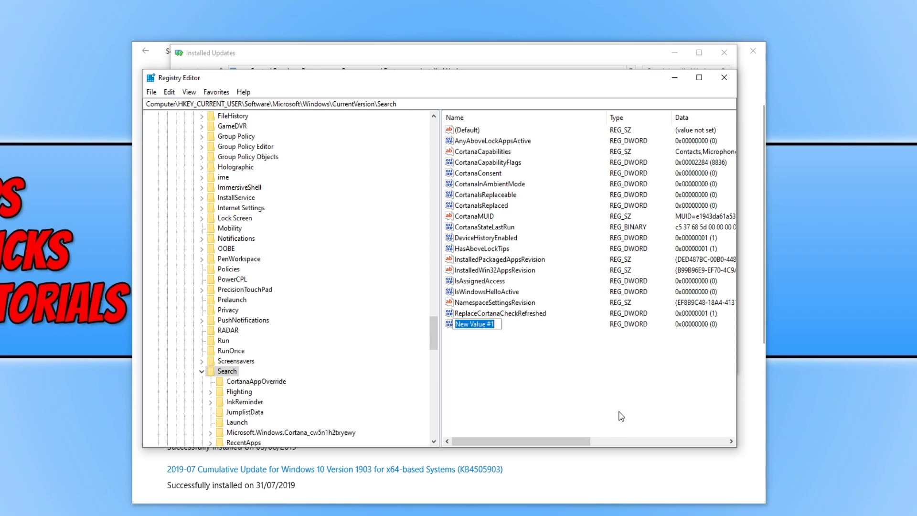
{"action": "type", "text": "BingSearchEnabled"}
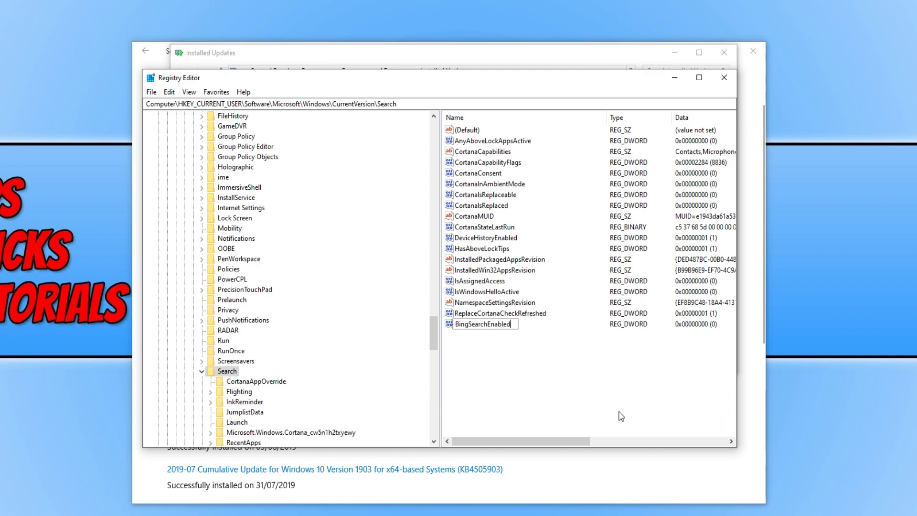
{"action": "key", "text": "Return"}
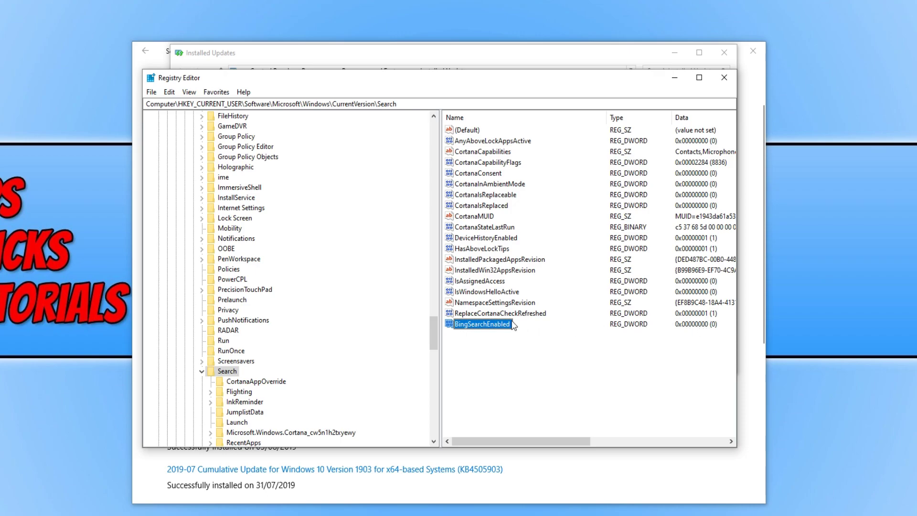
{"action": "right_click", "coordinate": [496, 328]}
{"action": "left_click", "coordinate": [521, 334]}
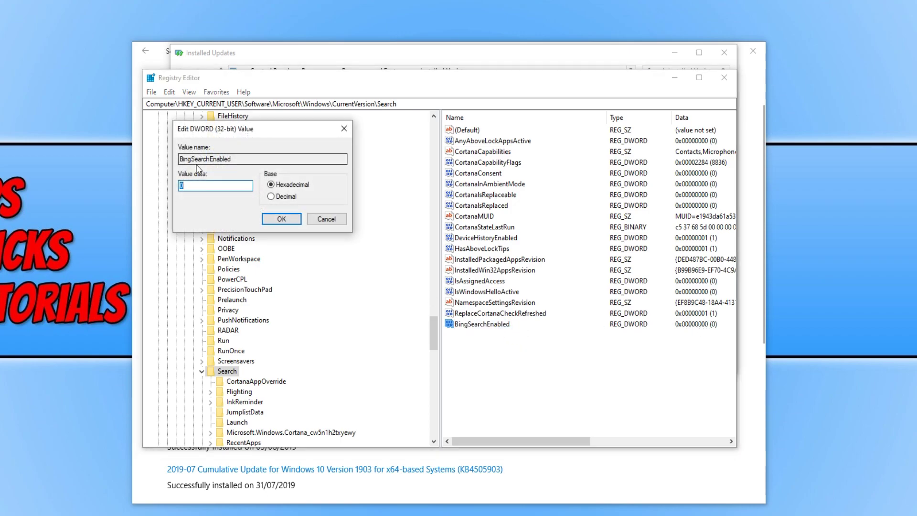
{"action": "left_click", "coordinate": [281, 219]}
{"action": "left_click", "coordinate": [538, 400]}
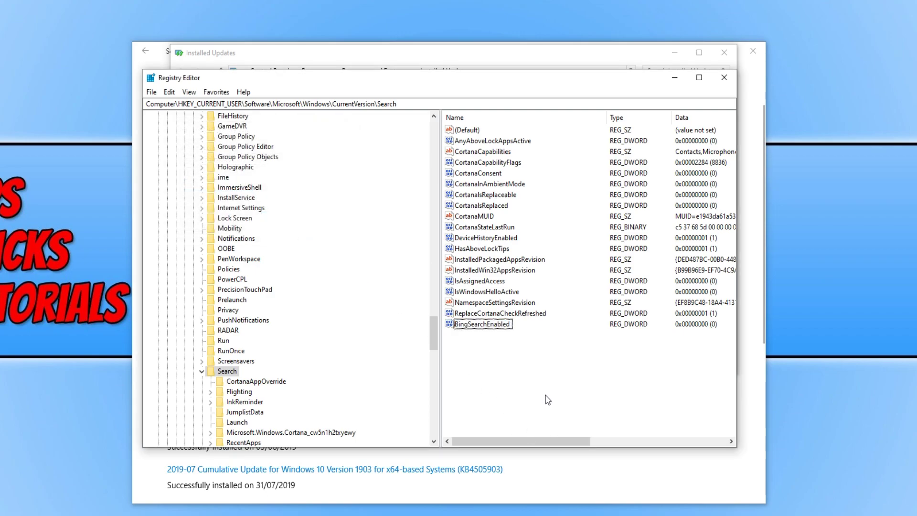